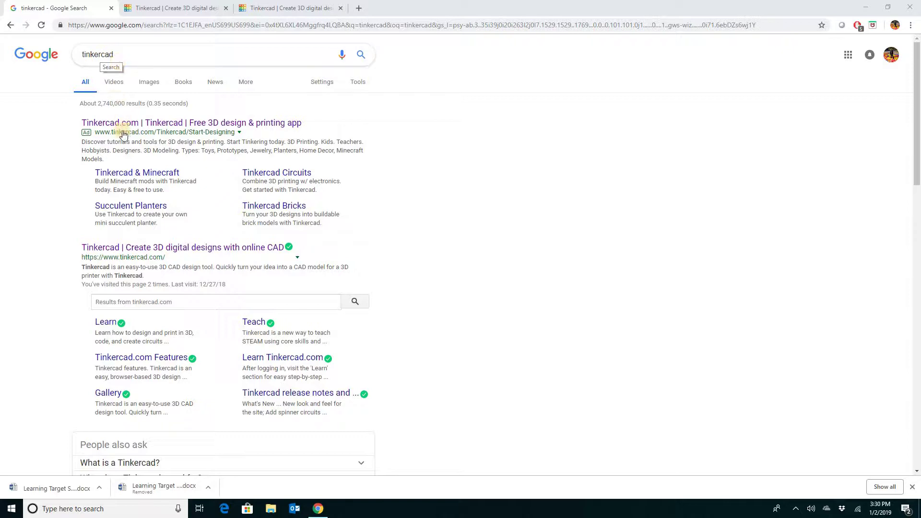
Go to the signed-in Tinkercad dashboard and create a new 3D design
left_click(168, 9)
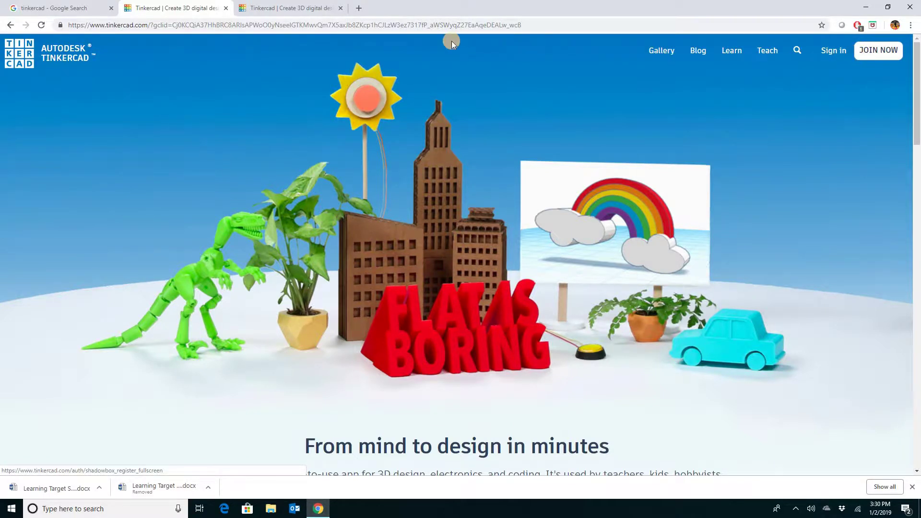
left_click(286, 11)
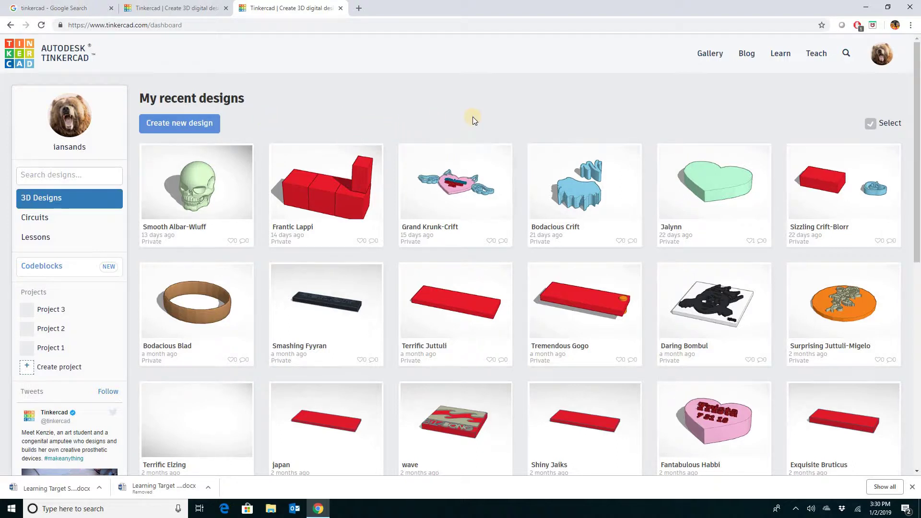
left_click(172, 123)
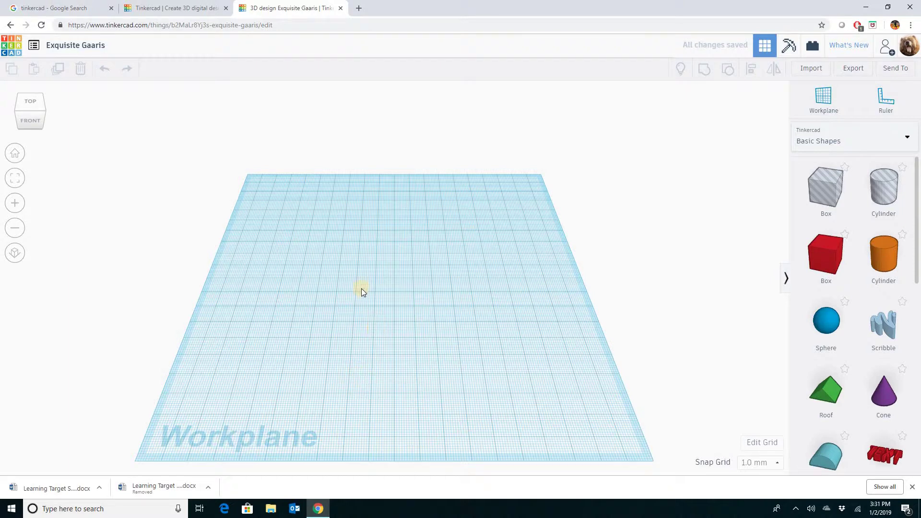
Place a solid red box from the Basic Shapes on the workplane, left of its centre
left_click(29, 109)
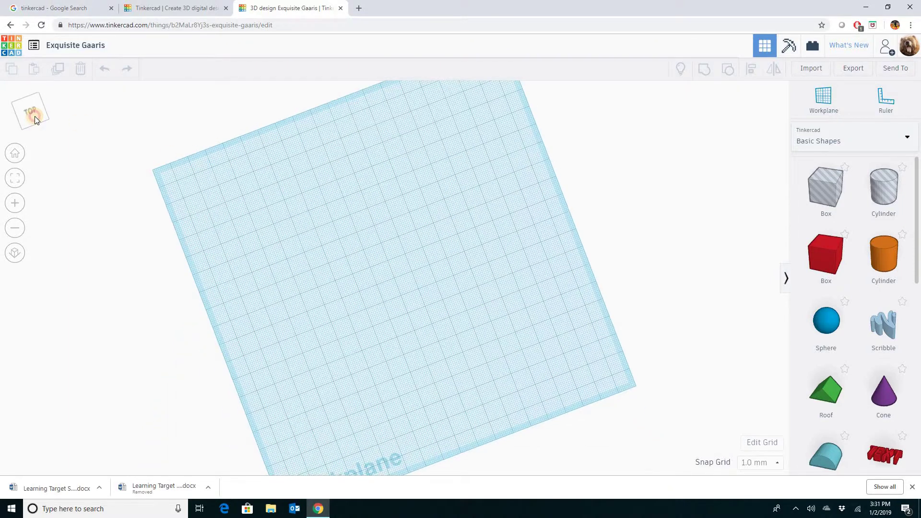
left_click(34, 116)
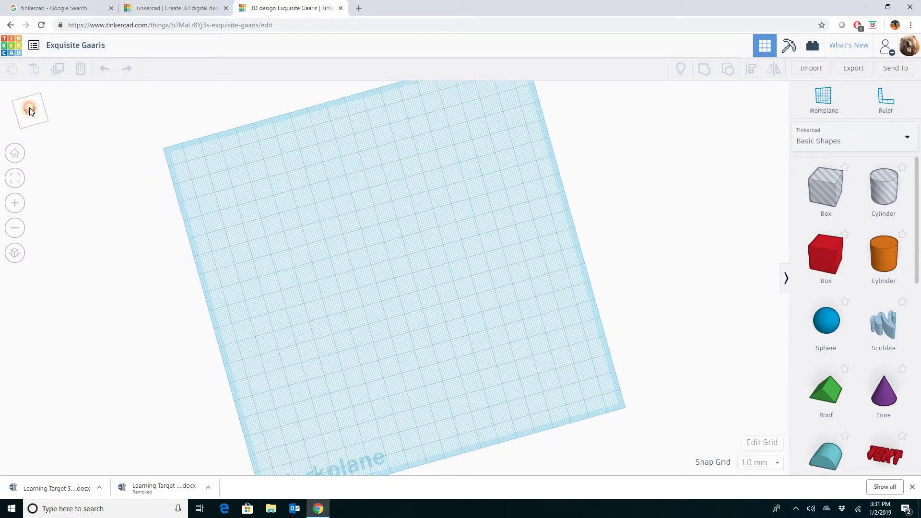
left_click_drag(29, 99, 35, 105)
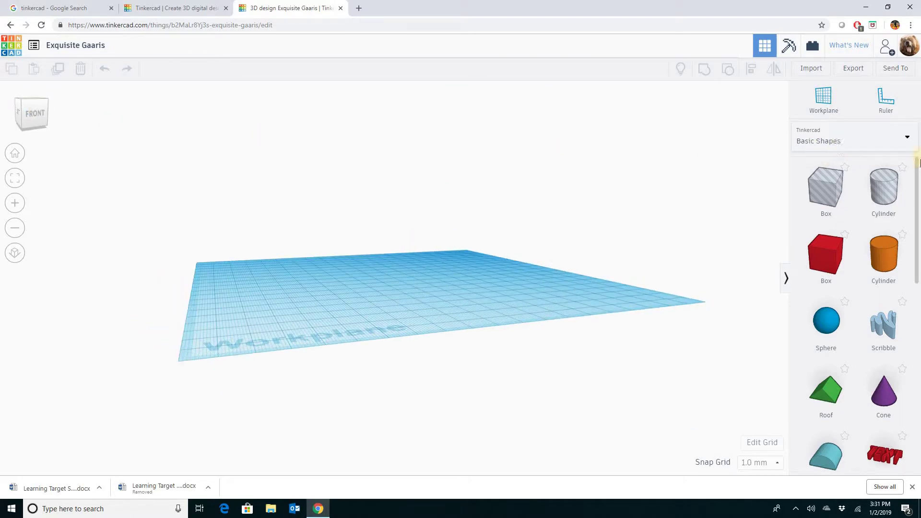
scroll(914, 211, "down", 7)
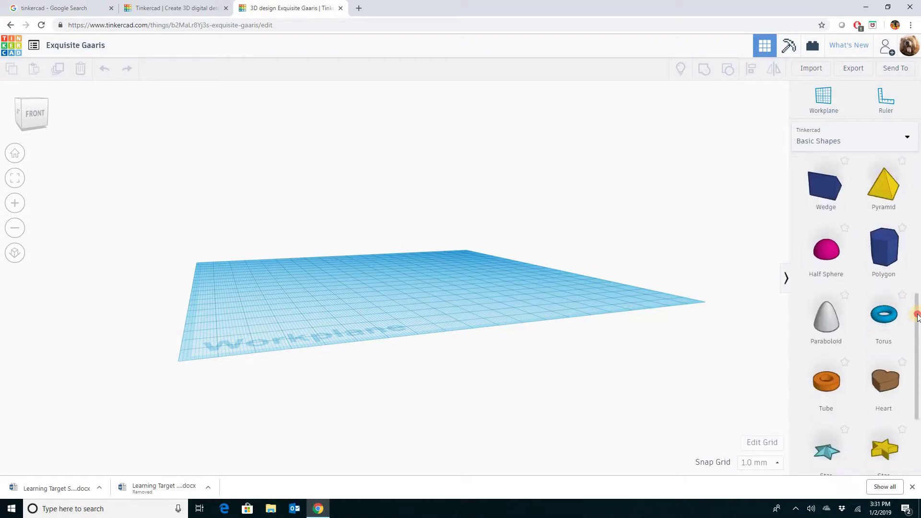
scroll(912, 195, "up", 5)
scroll(912, 195, "up", 2)
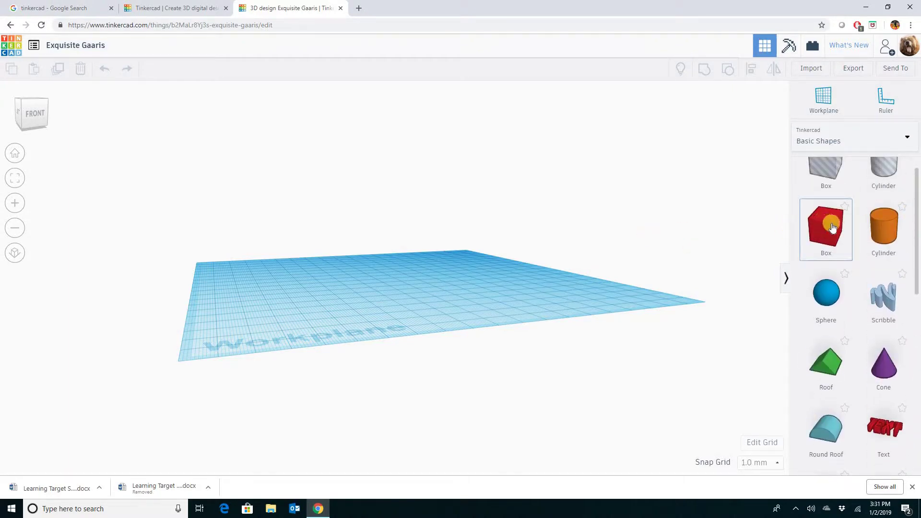
left_click_drag(828, 229, 352, 283)
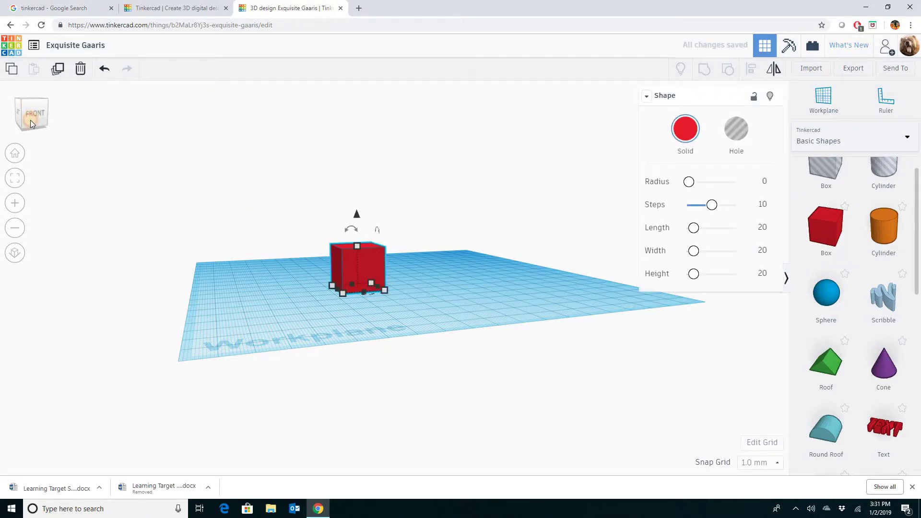
Resize the red box into a flat base about 40 mm by 39 mm and 6 mm high, nearer the workplane's front
left_click_drag(31, 120, 32, 114)
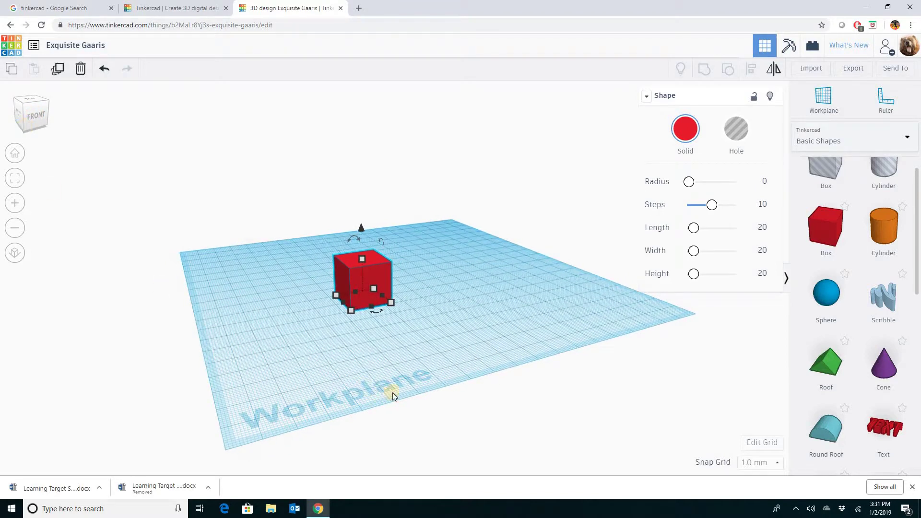
mouse_move(390, 305)
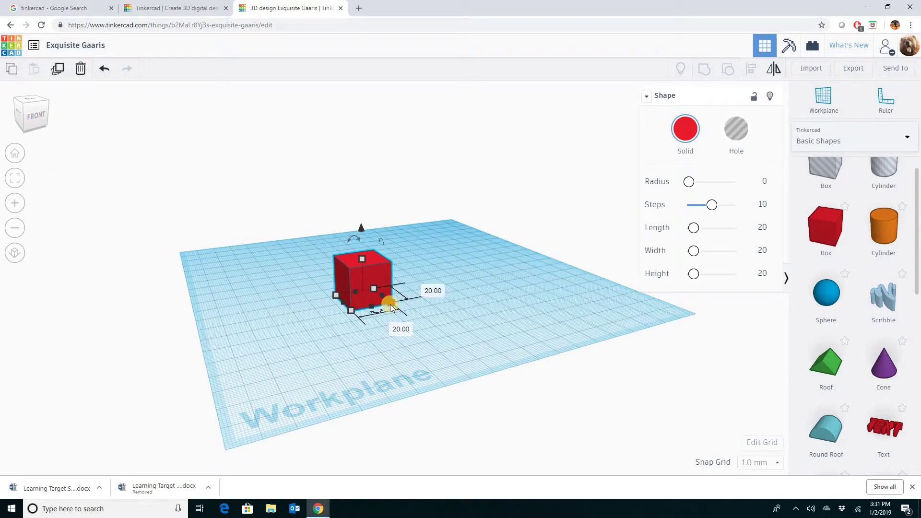
left_click_drag(391, 306, 420, 321)
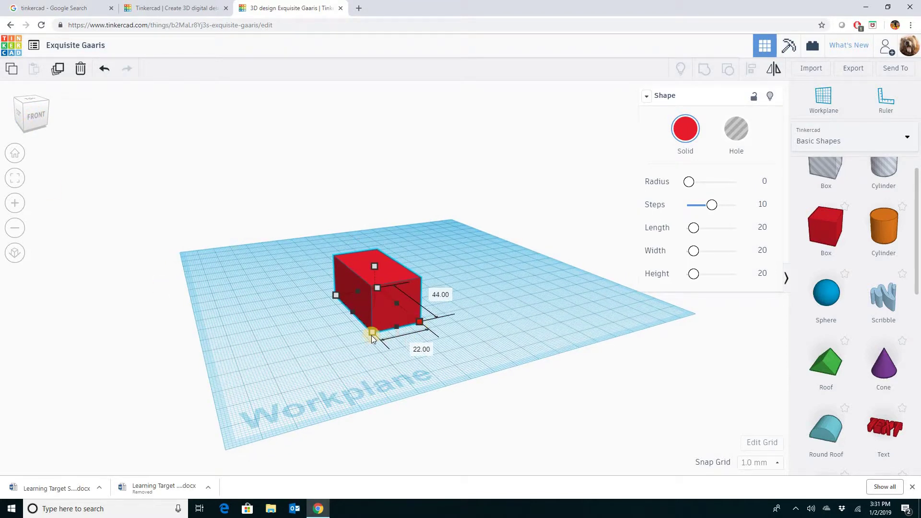
left_click_drag(372, 338, 329, 341)
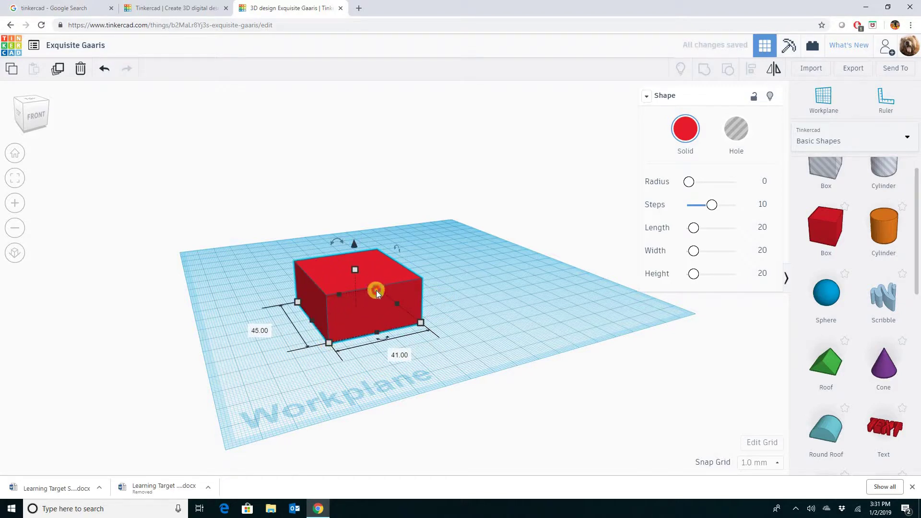
left_click_drag(376, 289, 447, 346)
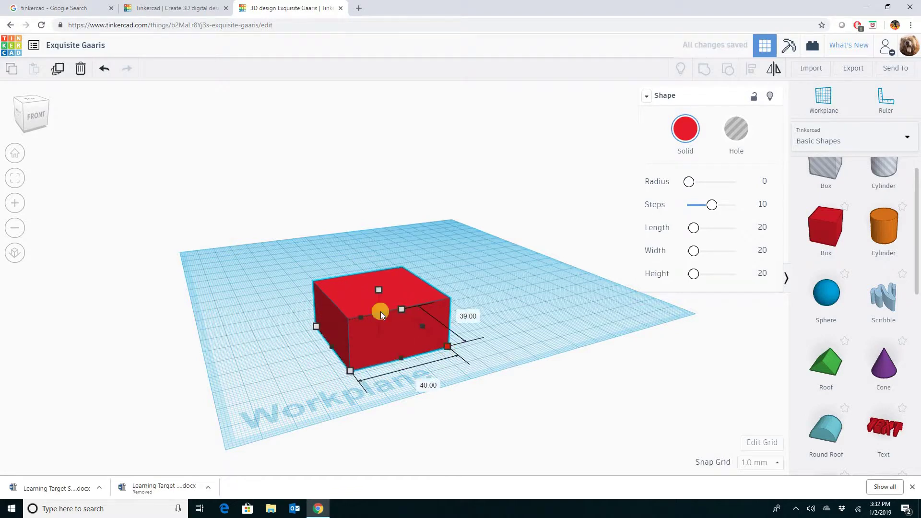
left_click_drag(377, 290, 378, 324)
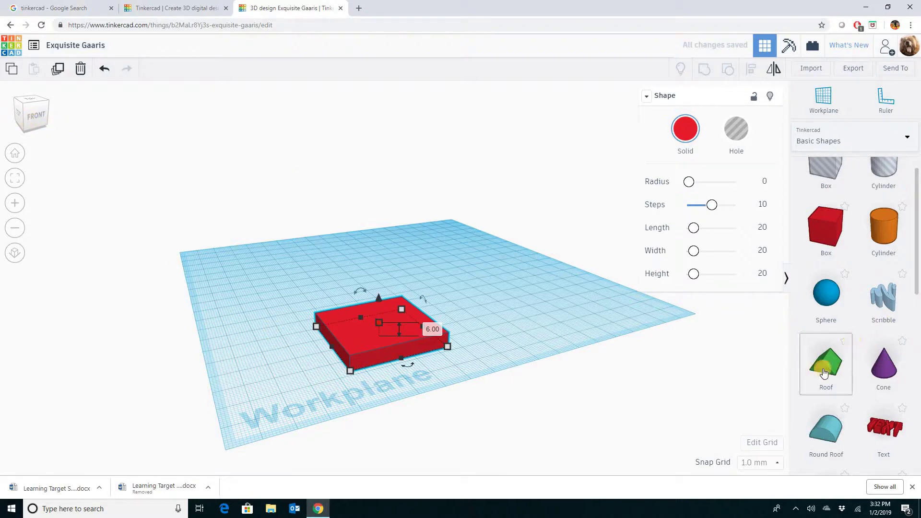
Add a green roof shape and move it over the middle of the red base
left_click_drag(827, 367, 422, 319)
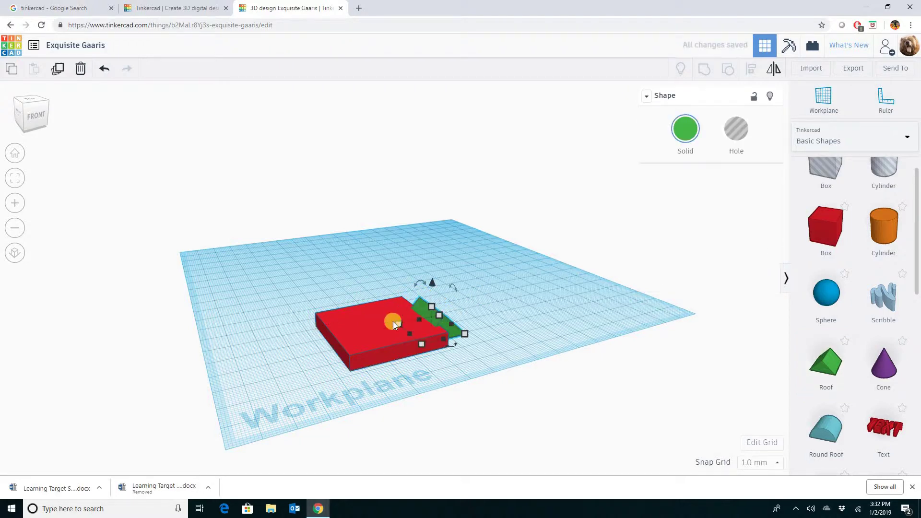
left_click_drag(27, 120, 24, 116)
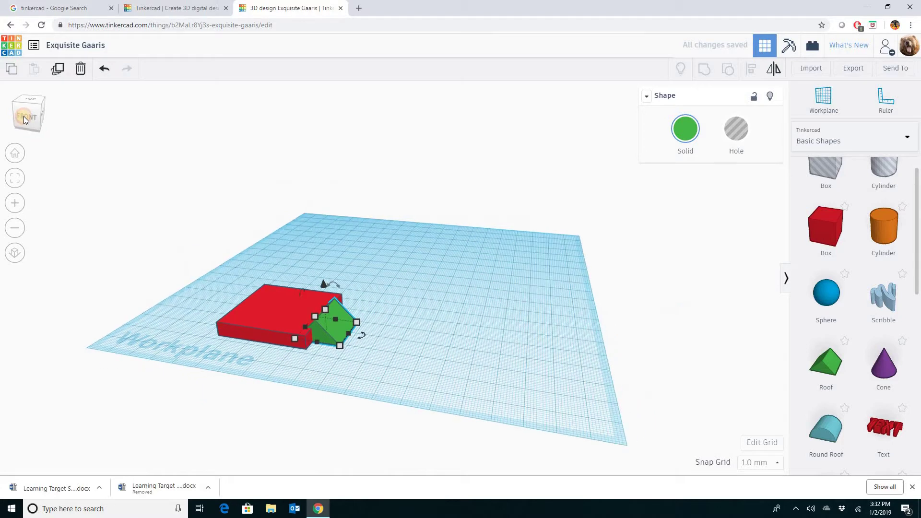
left_click(24, 116)
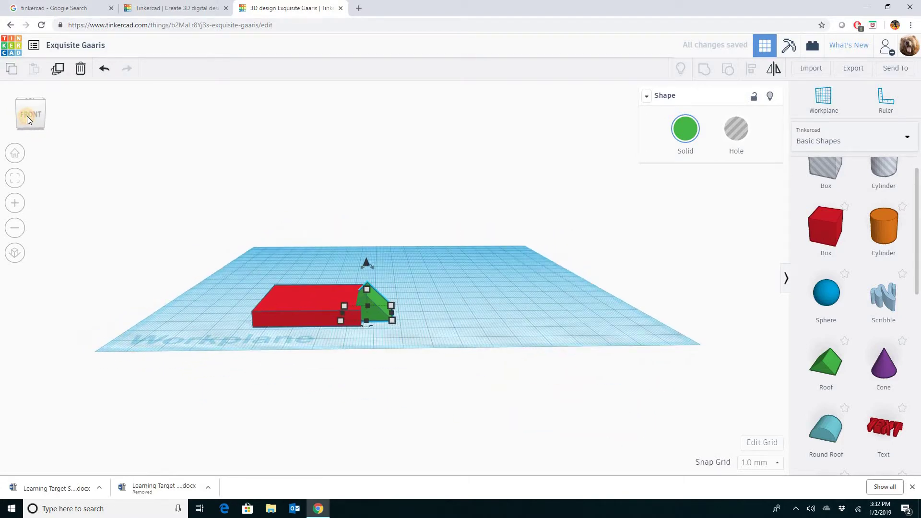
left_click_drag(32, 118, 37, 123)
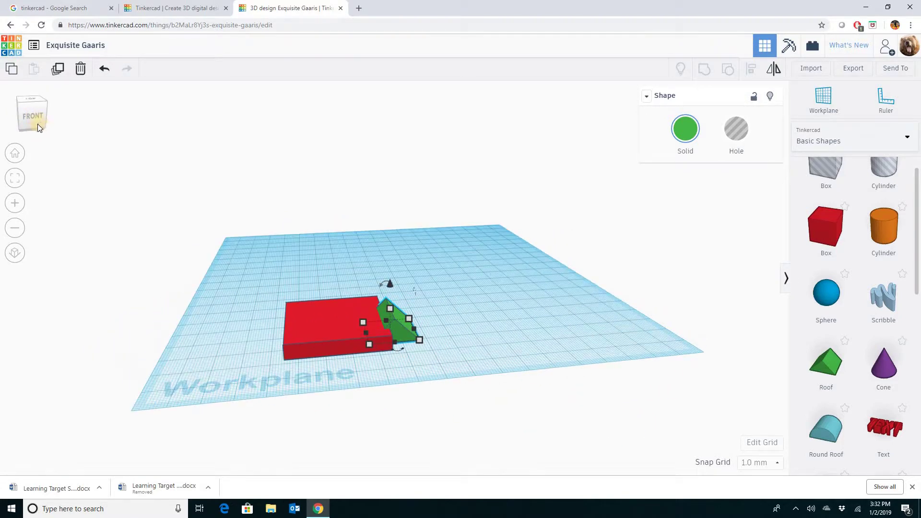
left_click(388, 329)
left_click_drag(402, 326, 352, 332)
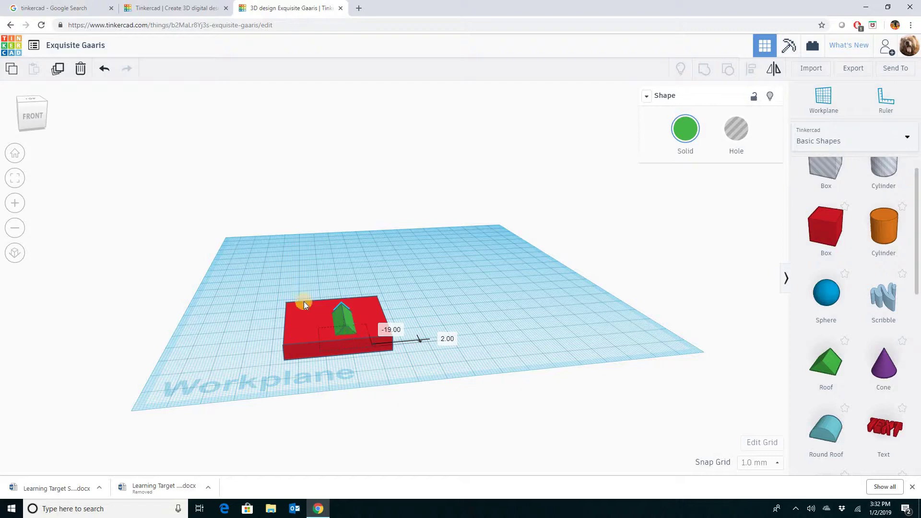
Raise the green roof 6 mm onto the red base's top face and shift it toward the base's right side
left_click(35, 114)
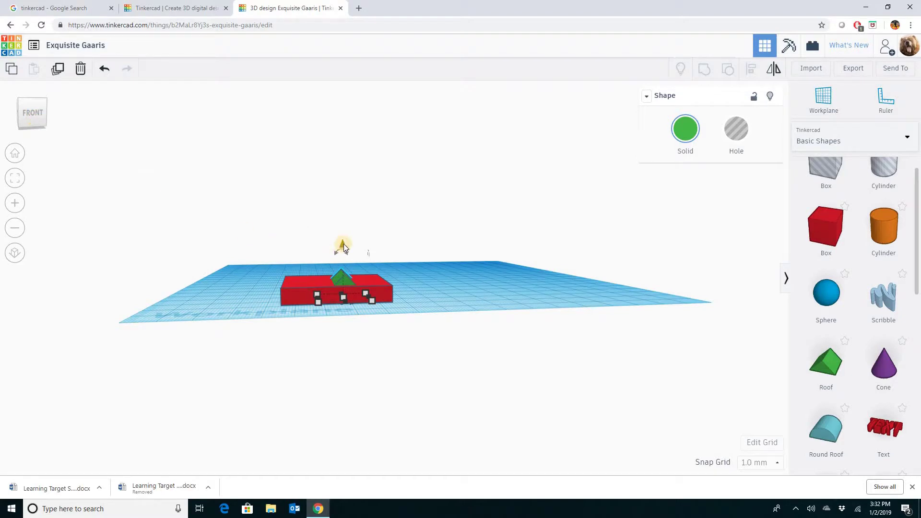
left_click_drag(341, 244, 353, 230)
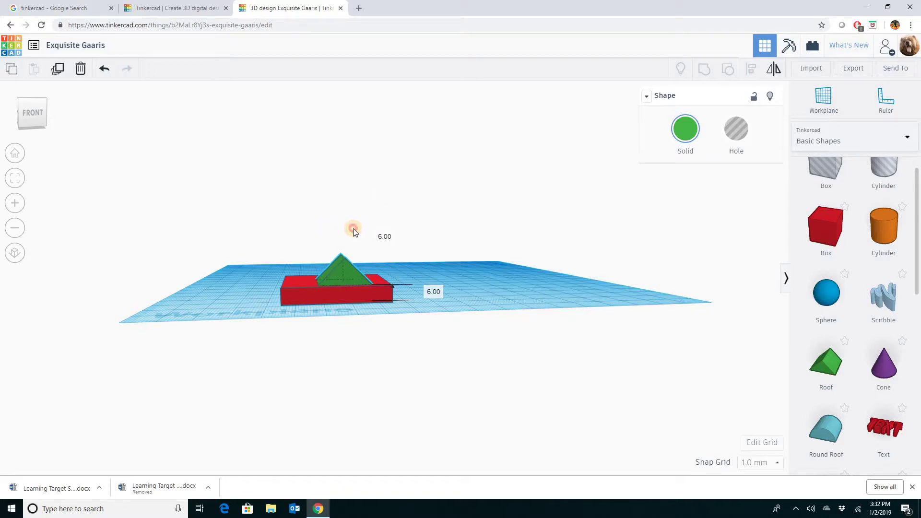
left_click_drag(341, 276, 365, 269)
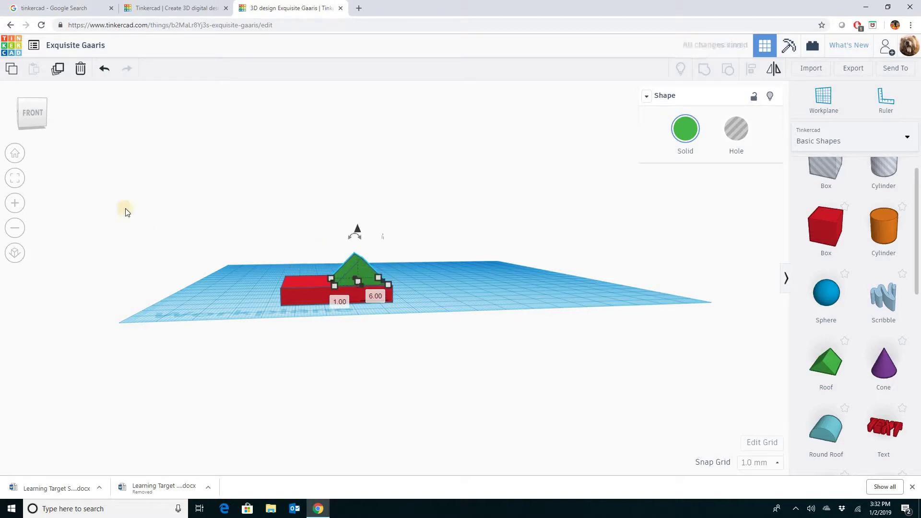
Lengthen the green roof to about 35 mm toward the base's rear edge, keeping its width at 20 mm
left_click(36, 122)
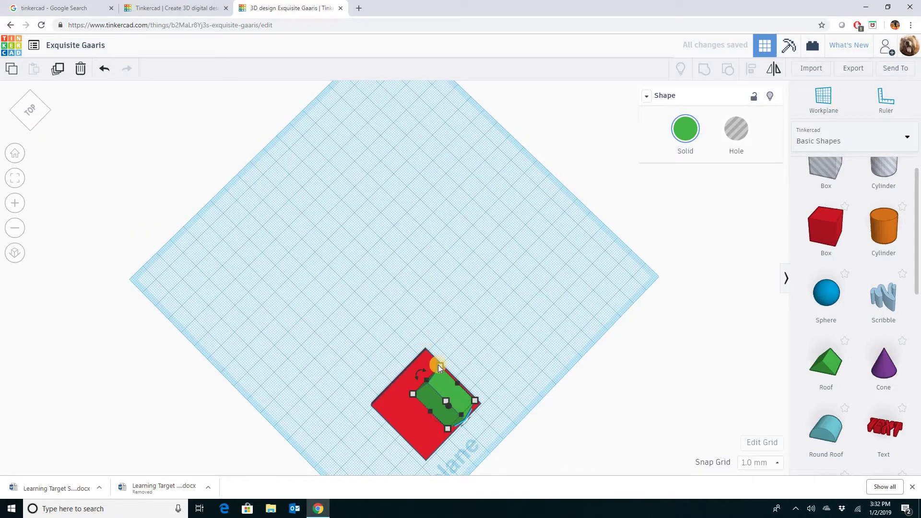
left_click_drag(439, 365, 425, 351)
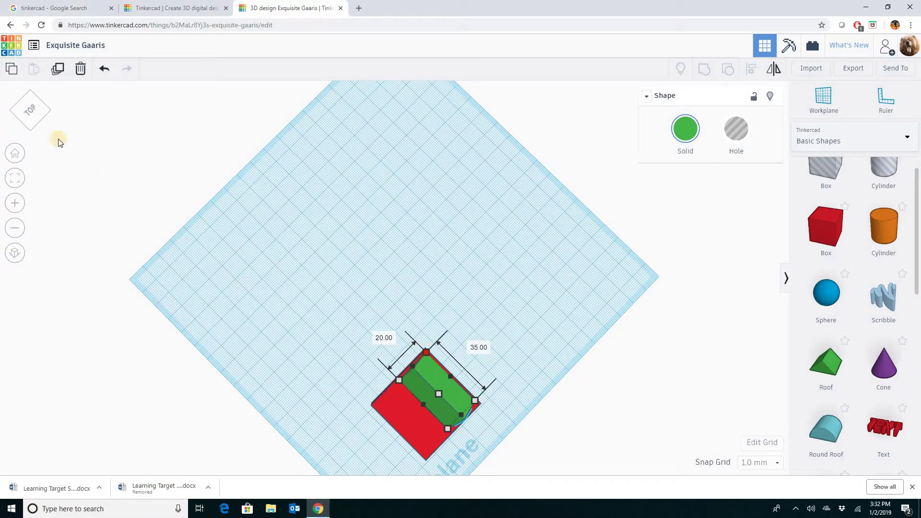
left_click(30, 114)
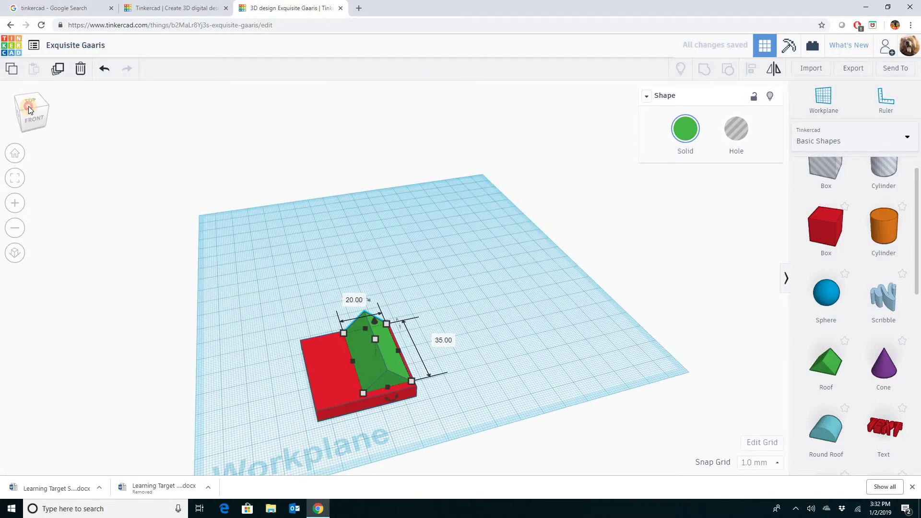
Add an orange cylinder and position it over the free area of the red base, beside the roof
mouse_move(29, 106)
left_mouse_down()
mouse_move(33, 113)
mouse_move(33, 102)
left_mouse_up()
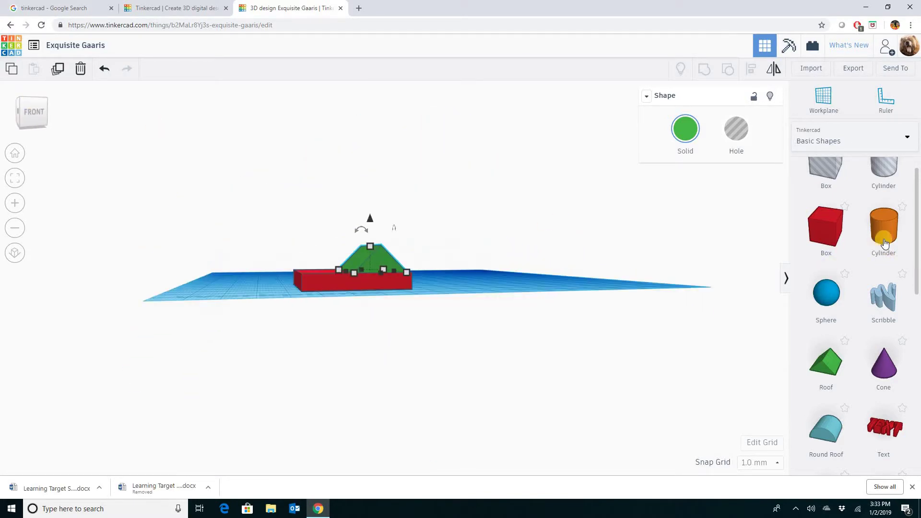
left_click_drag(883, 232, 314, 279)
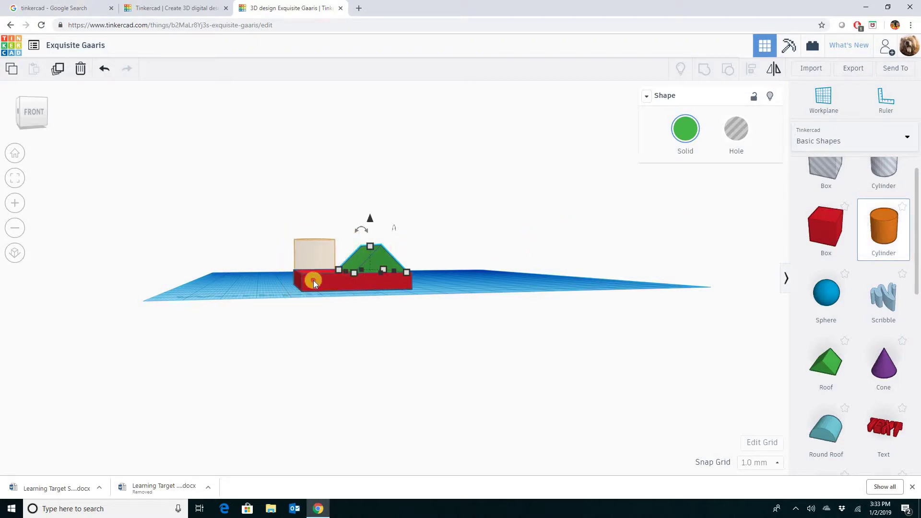
left_click_drag(35, 105, 223, 263)
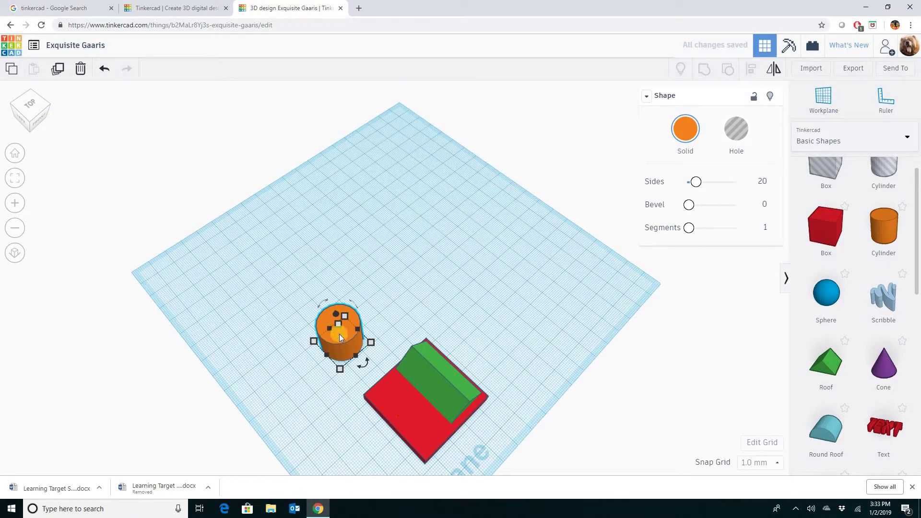
left_click_drag(344, 333, 406, 414)
left_click_drag(420, 405, 403, 407)
Lower the orange cylinder so that it passes through the red base and extends below it
left_click(35, 121)
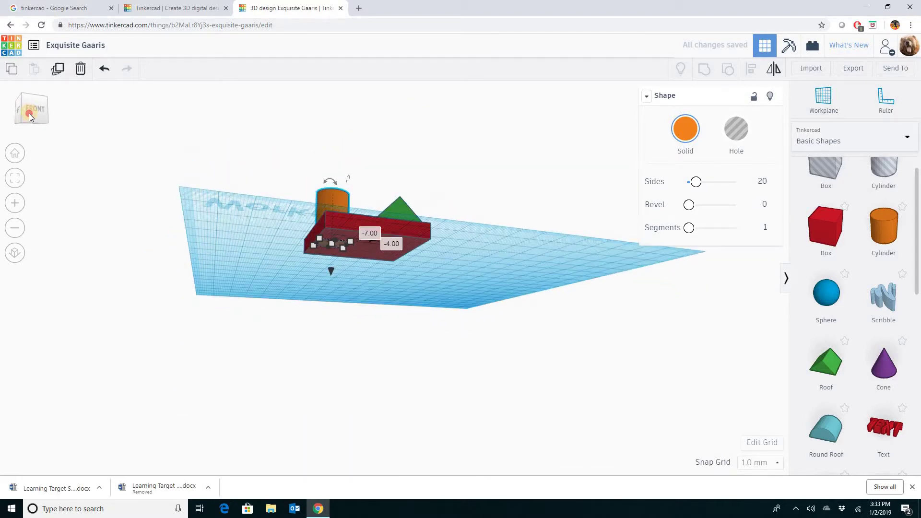
left_click_drag(29, 113, 29, 118)
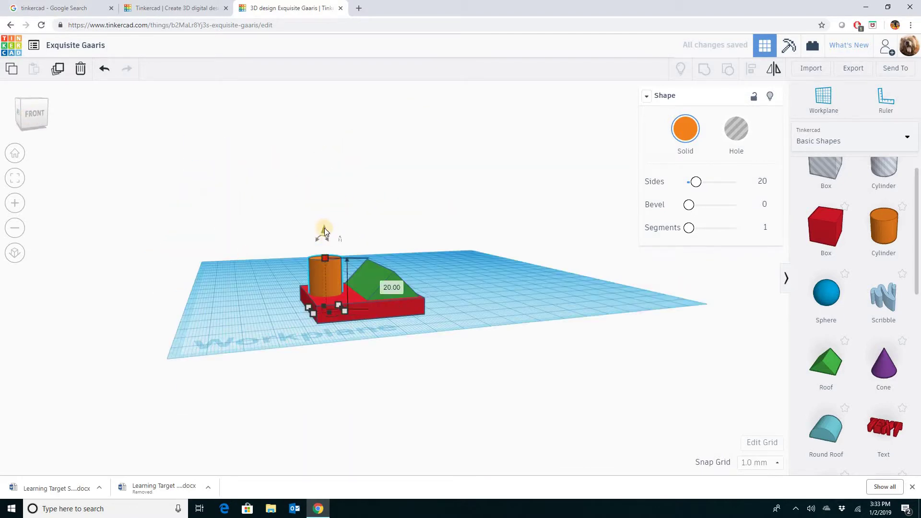
left_click_drag(325, 230, 326, 246)
mouse_move(30, 119)
left_mouse_down()
mouse_move(36, 134)
mouse_move(38, 122)
mouse_move(28, 123)
mouse_move(36, 123)
left_mouse_up()
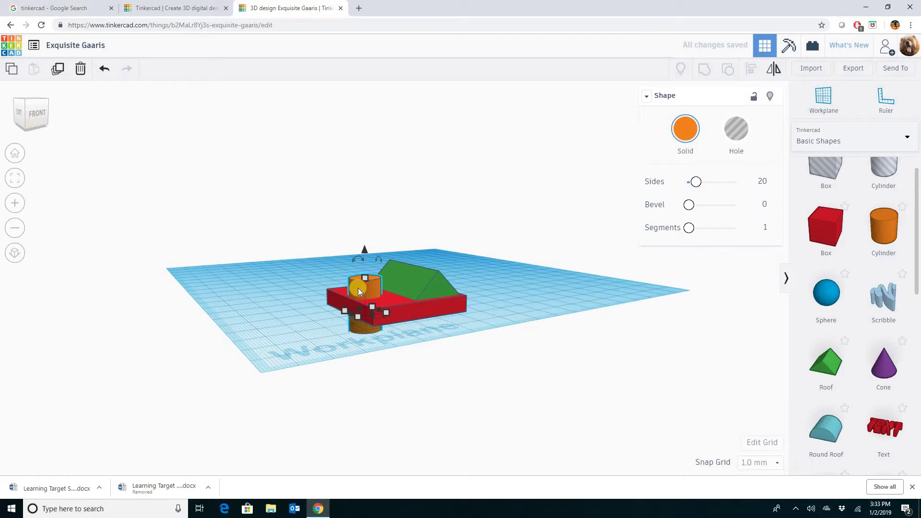
Convert the orange cylinder into a hole shape and view it within the base from several angles
left_click(736, 128)
left_click(361, 290)
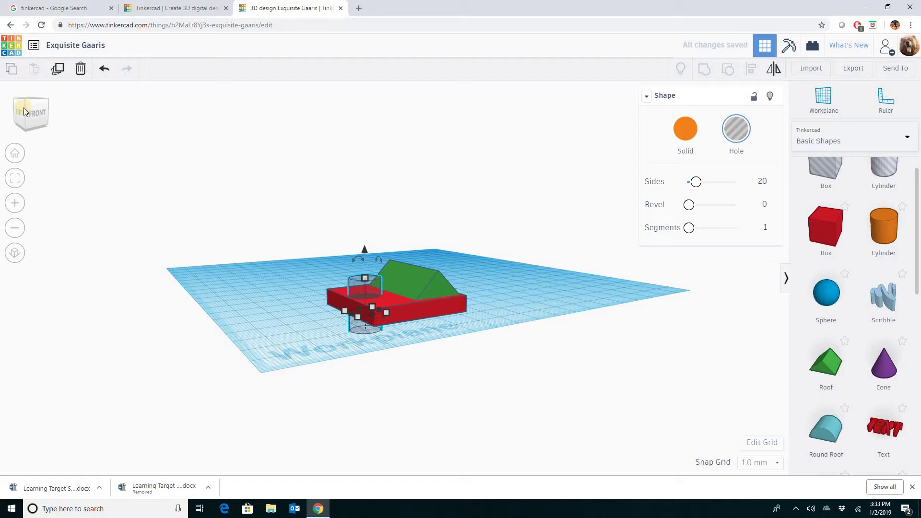
left_click_drag(27, 114, 26, 100)
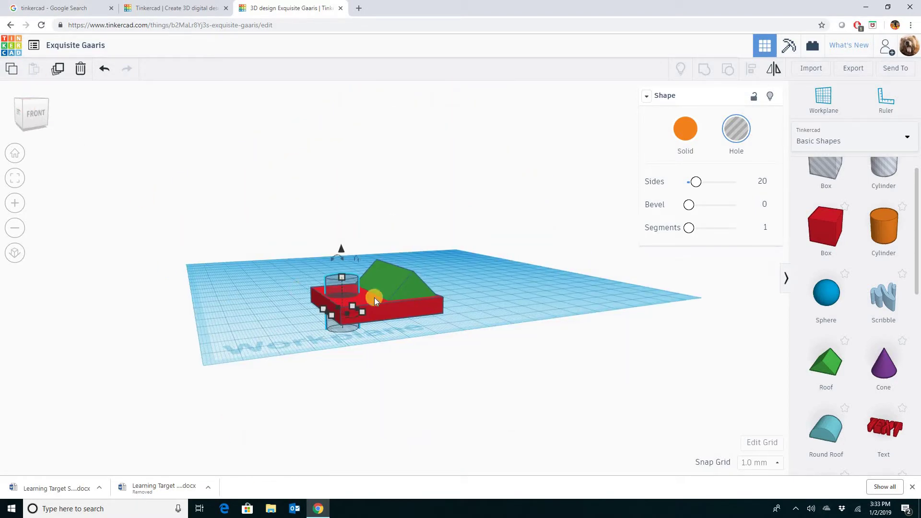
left_click(30, 125)
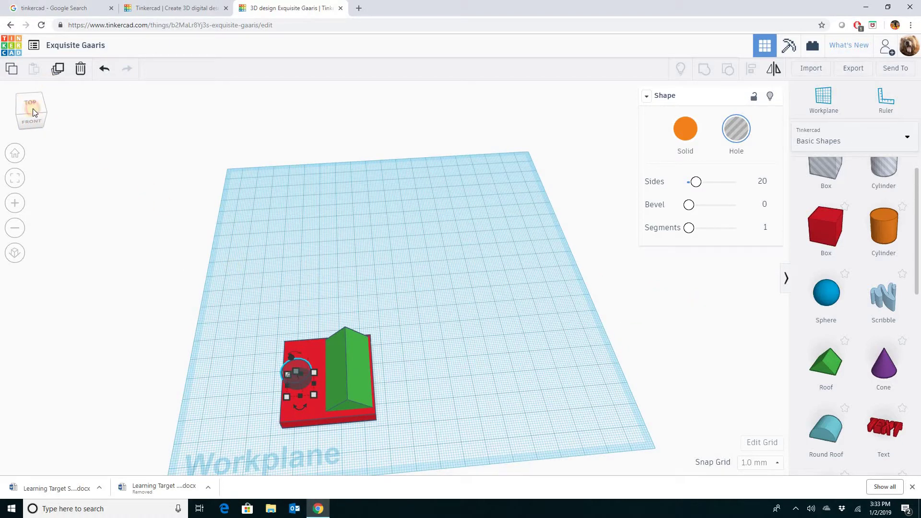
Delete the green roof, the red base and the cylinder hole to clear the workplane
left_click_drag(34, 112, 42, 116)
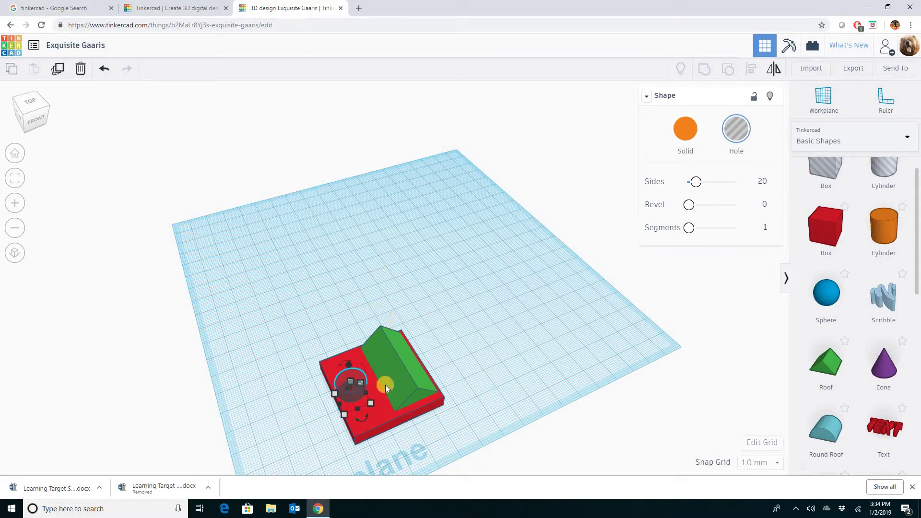
left_click(385, 350)
key("Delete")
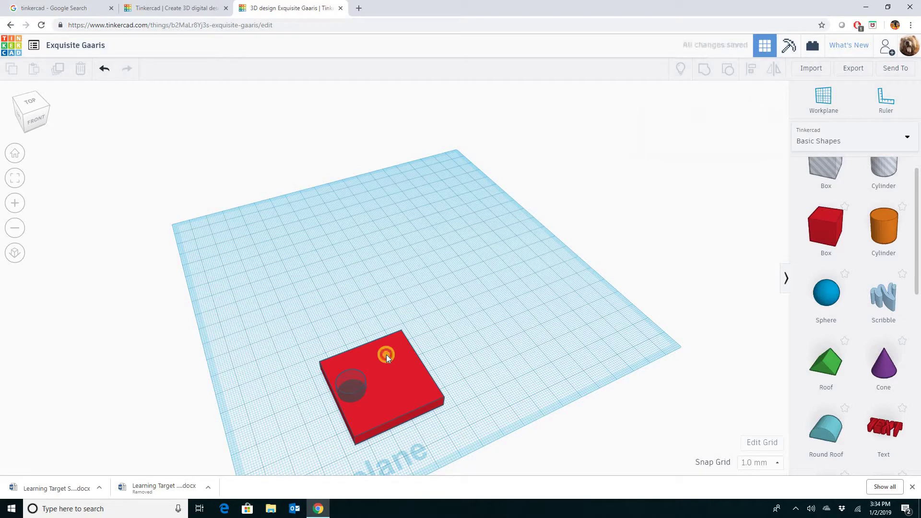
key("Delete")
left_click(353, 388)
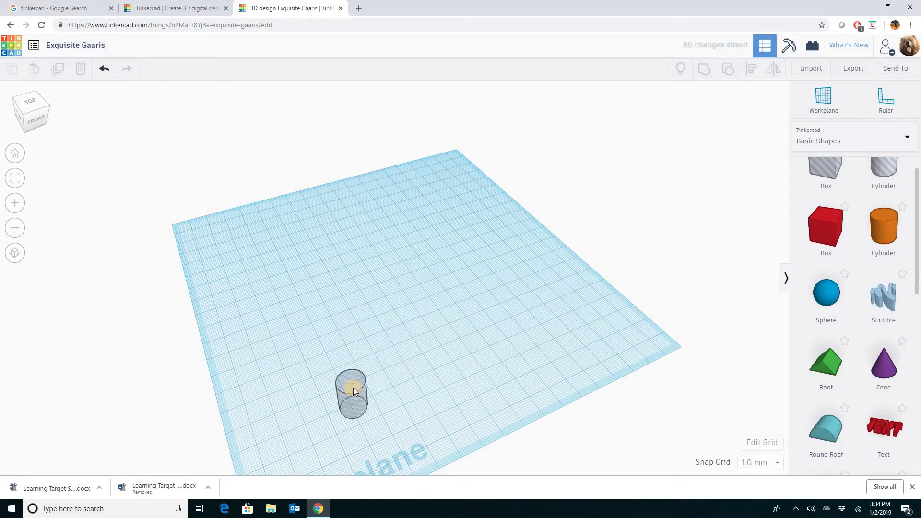
key("Delete")
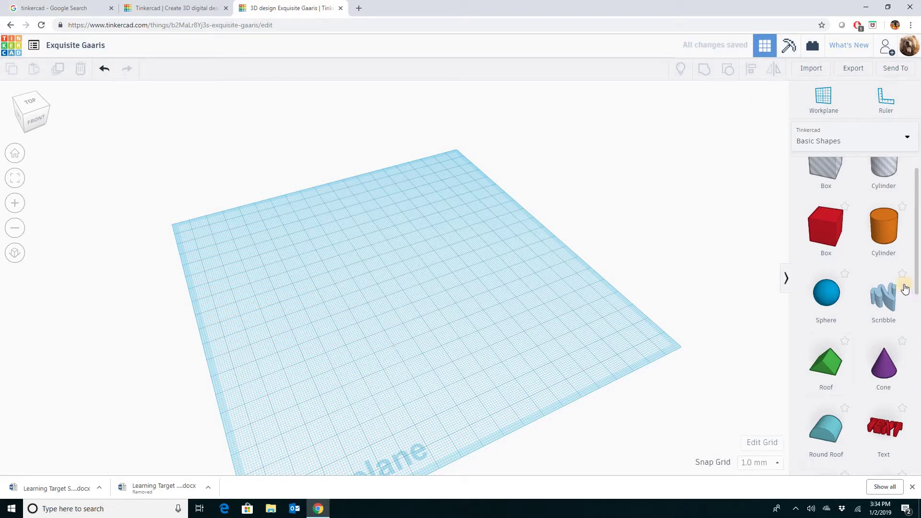
Add a red text shape reading "Fishing" to the middle of the workplane and delete it again
left_click(875, 426)
left_click_drag(871, 429, 350, 279)
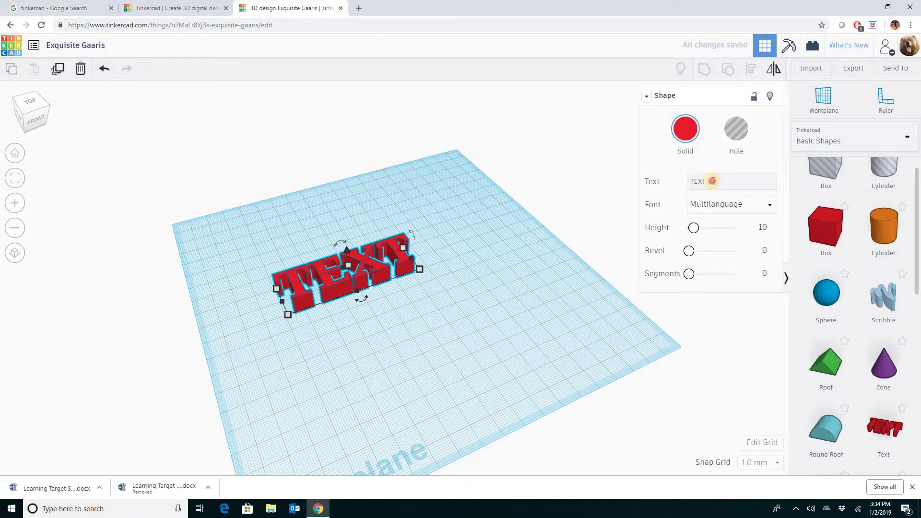
left_click_drag(712, 182, 672, 181)
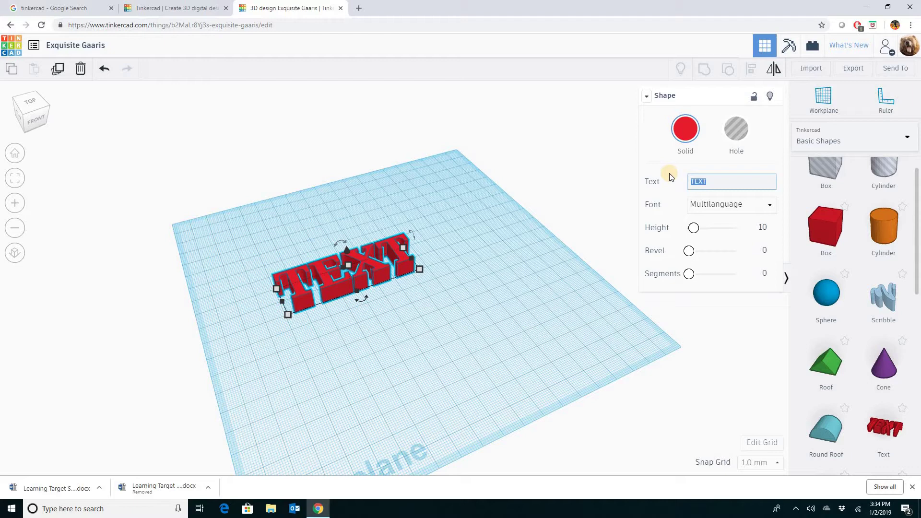
type("Fishing")
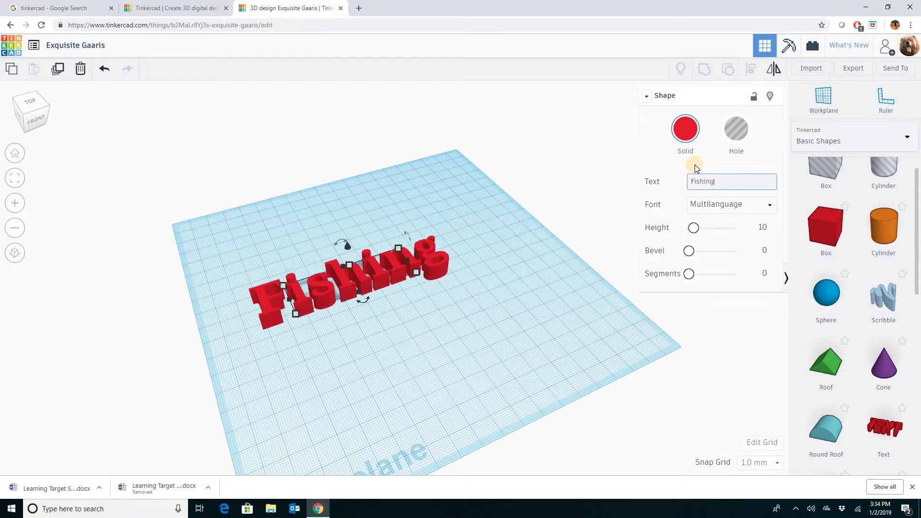
left_click(377, 274)
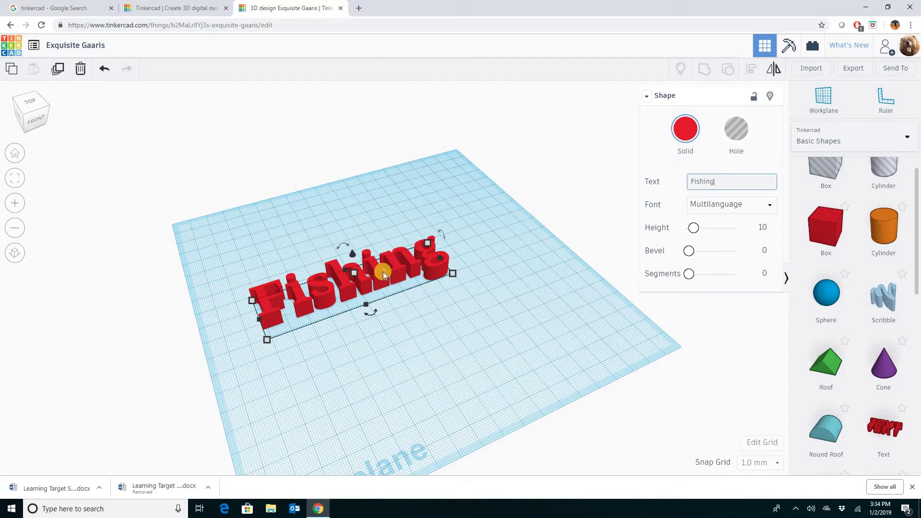
left_click(410, 259)
key("Delete")
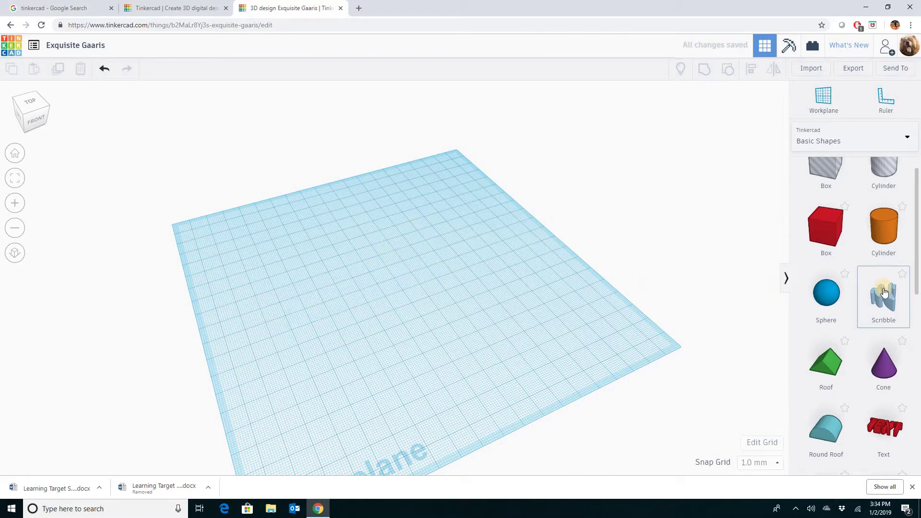
Draw a freehand smiley face with a closed outline, two eyes and a mouth as a scribble shape, and delete it from the workplane
left_click(412, 286)
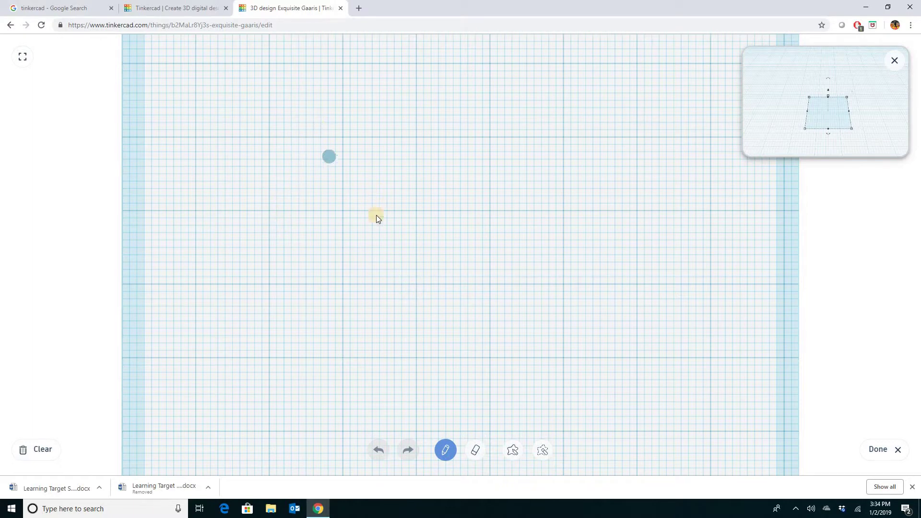
mouse_move(355, 214)
left_mouse_down()
mouse_move(397, 153)
mouse_move(536, 164)
mouse_move(552, 327)
mouse_move(543, 346)
left_mouse_up()
left_click_drag(396, 349, 359, 206)
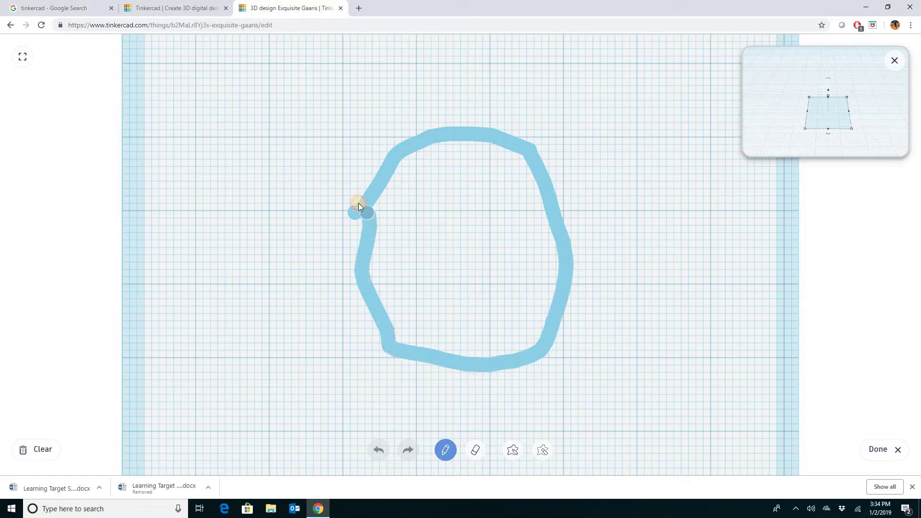
left_click_drag(429, 211, 421, 201)
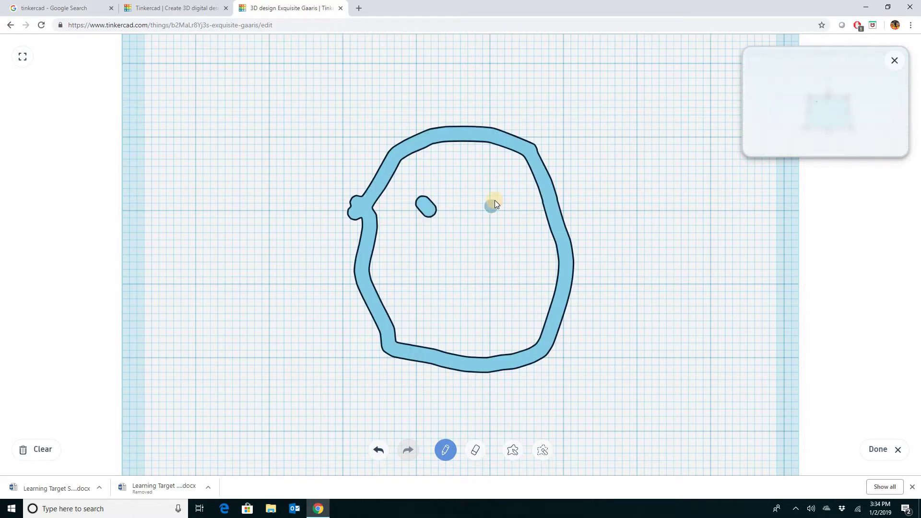
left_click_drag(493, 211, 493, 213)
mouse_move(516, 254)
left_mouse_down()
mouse_move(494, 289)
mouse_move(442, 305)
mouse_move(415, 302)
left_mouse_up()
left_click_drag(410, 257, 411, 264)
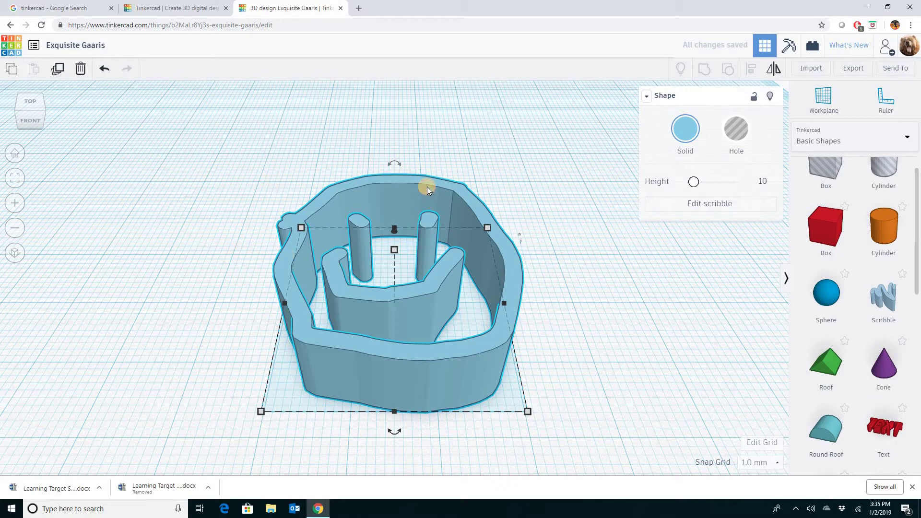
key("Delete")
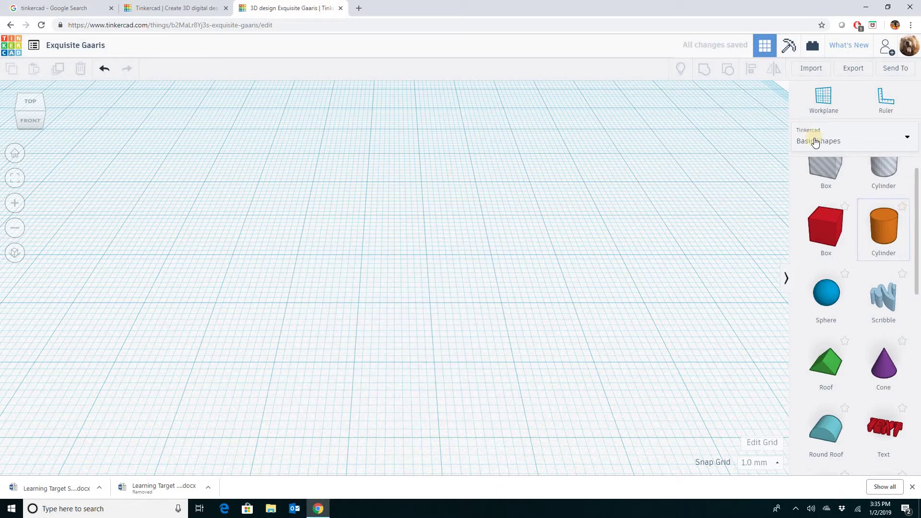
Switch the shape library to the Dinosaur printable kit and look through its parts
left_click(907, 140)
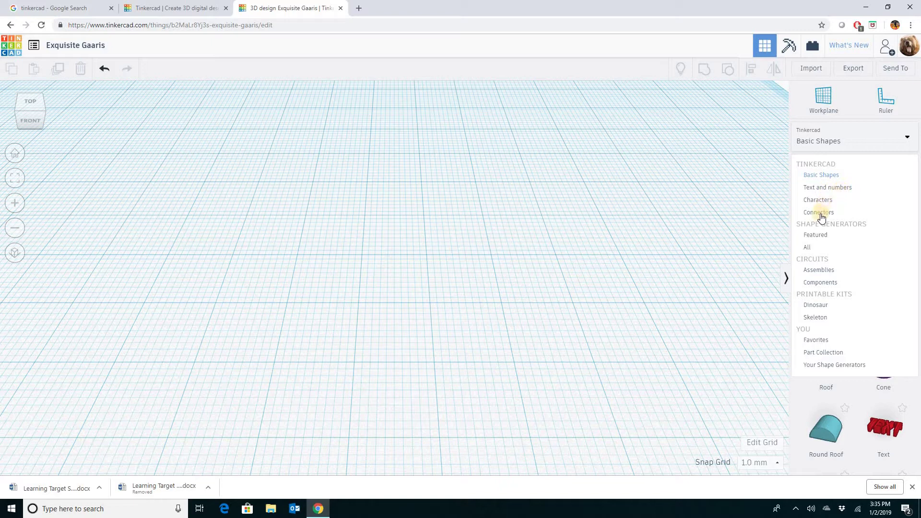
left_click(817, 306)
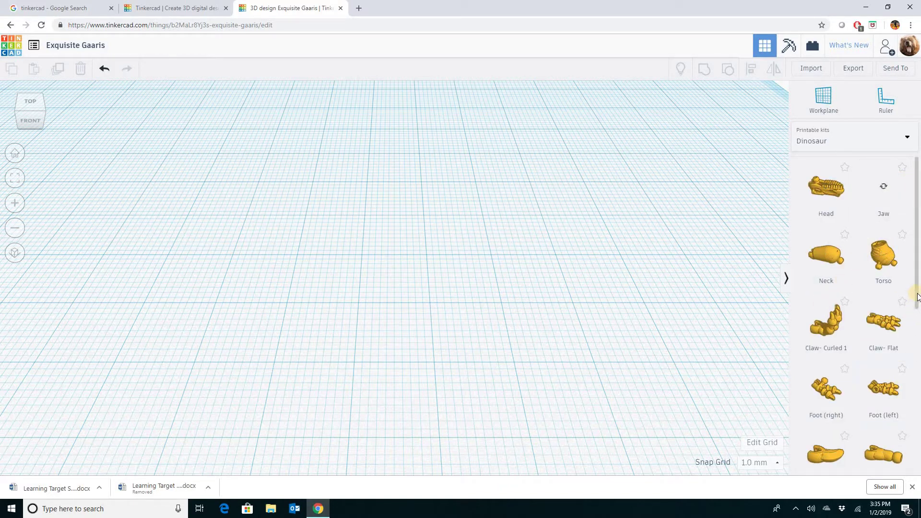
scroll(911, 366, "down", 5)
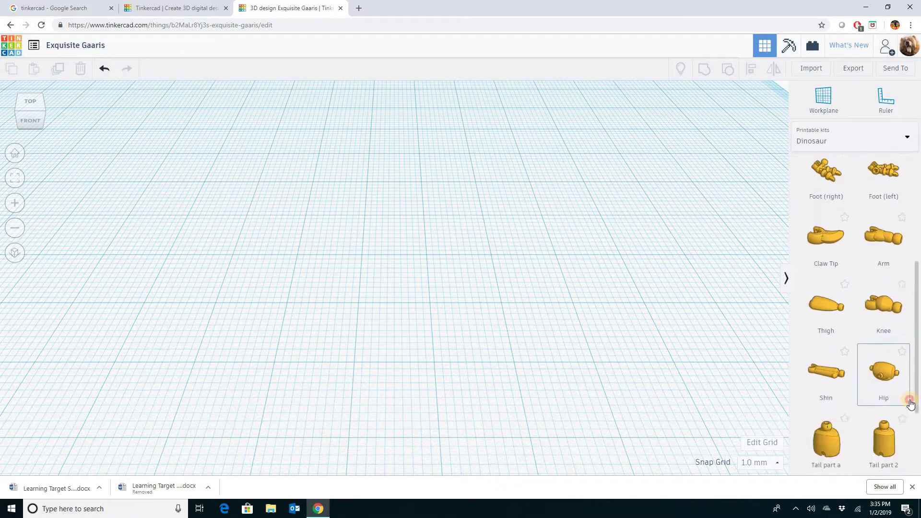
scroll(907, 434, "down", 2)
scroll(907, 342, "up", 7)
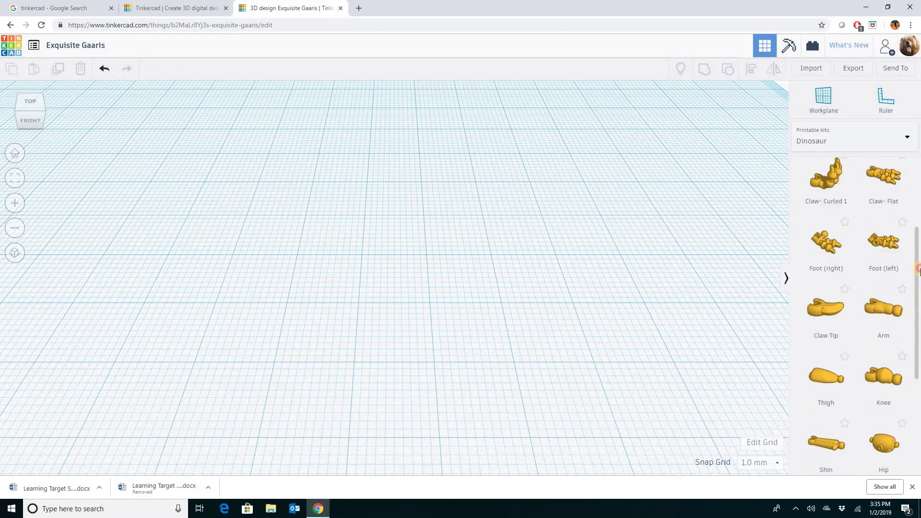
Place the dinosaur Head part on the workplane and delete it again
left_click(826, 187)
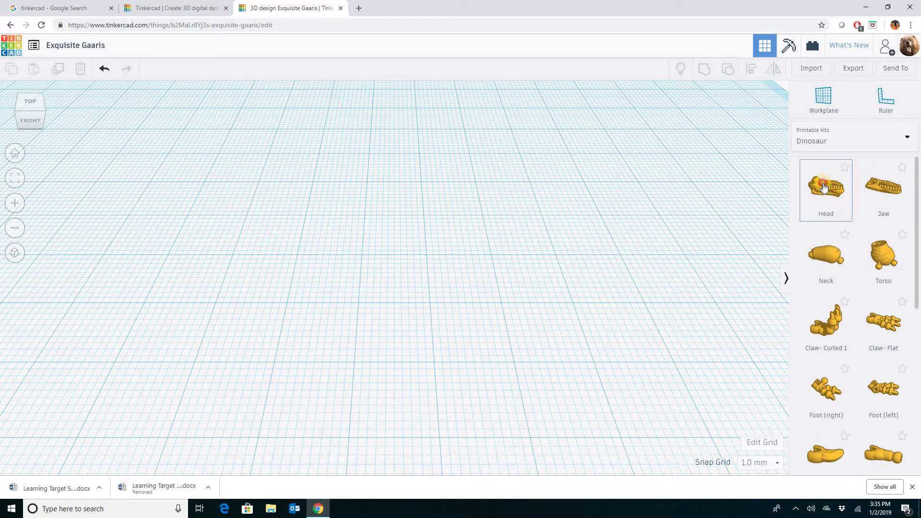
left_click(506, 240)
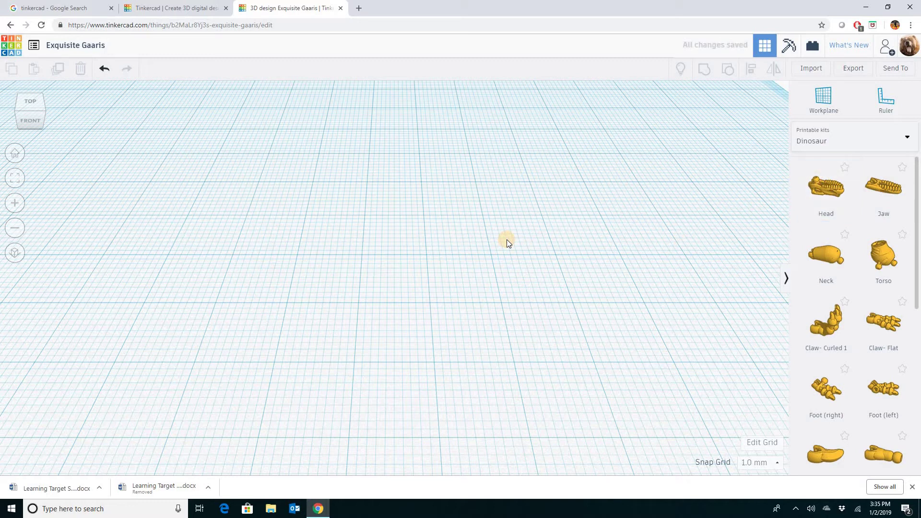
left_click(578, 199)
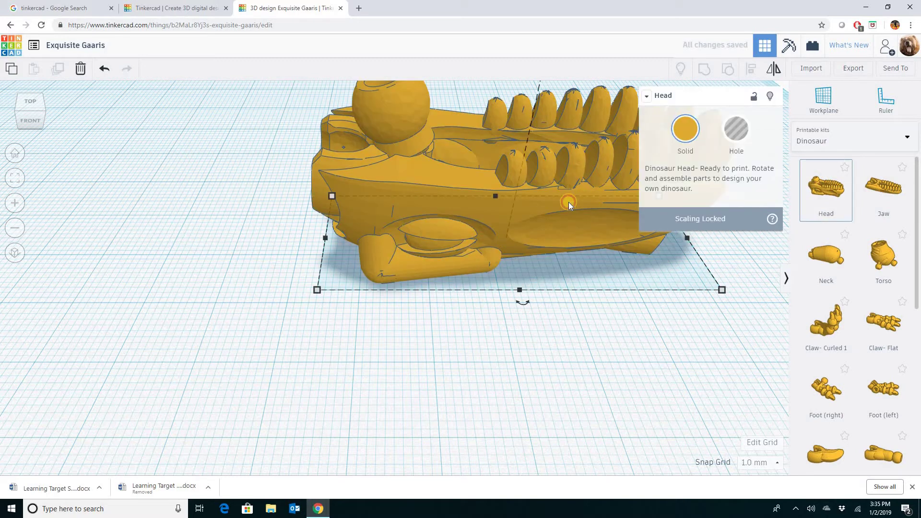
left_click(908, 136)
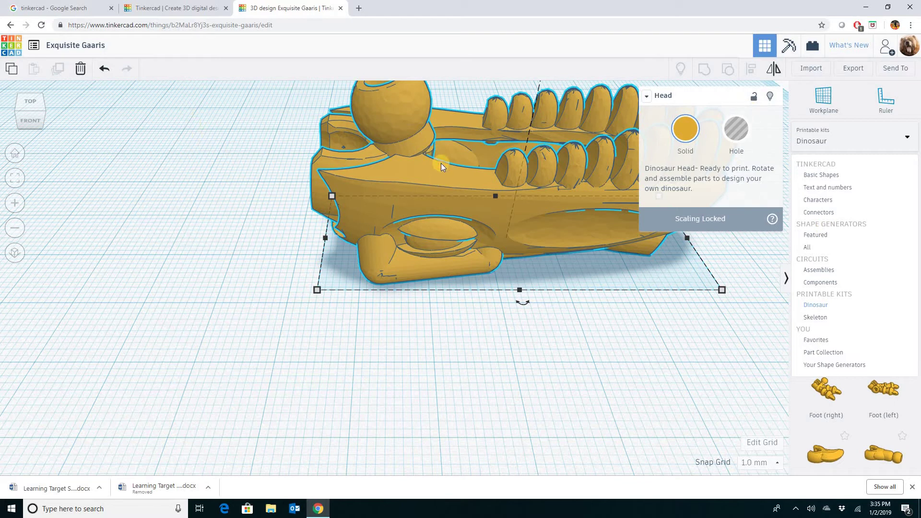
key("Delete")
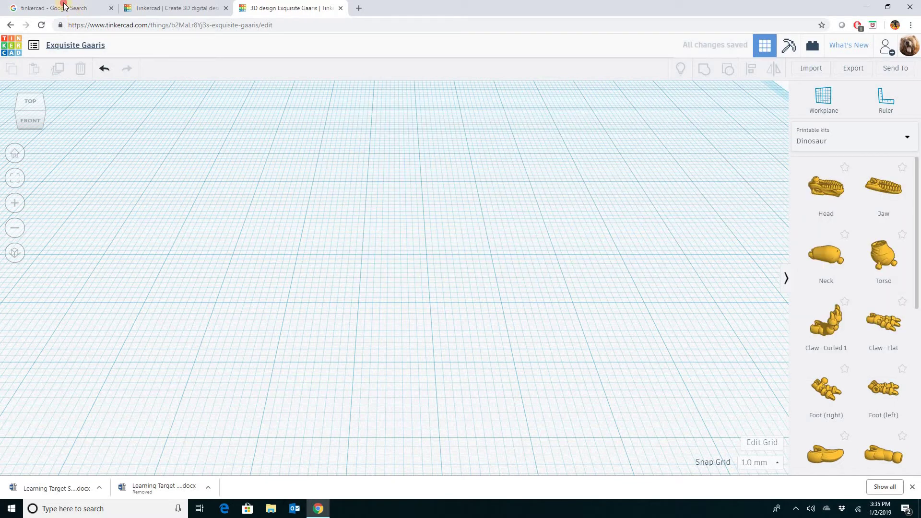
Revisit the Google results for tinkercad and the Tinkercad home page, and return to the 3D design
left_click(64, 5)
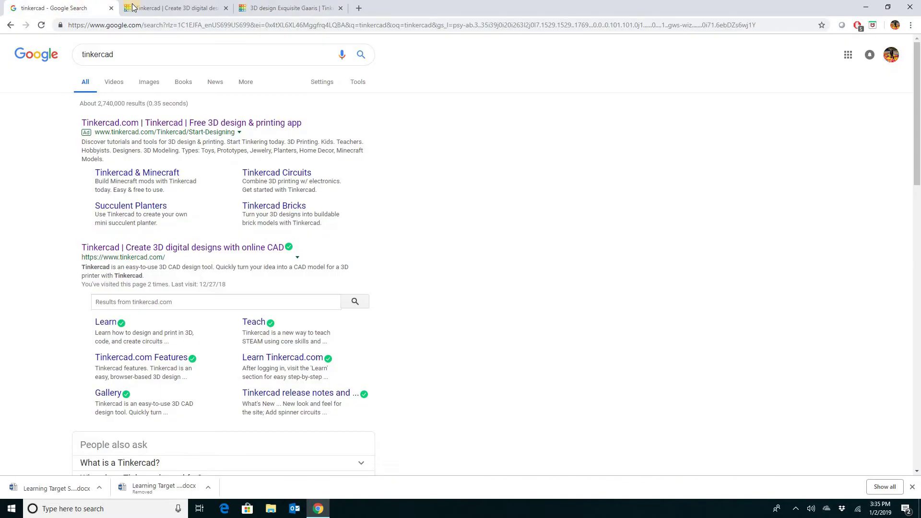
left_click(163, 9)
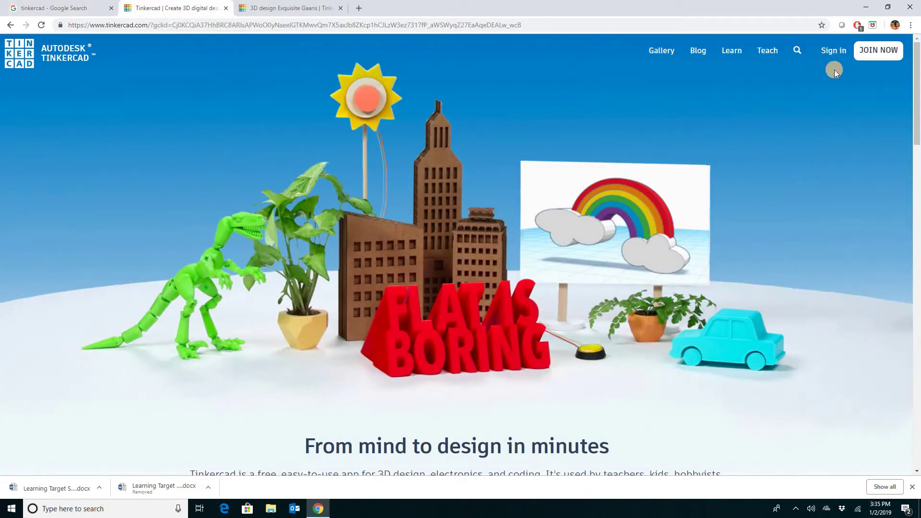
left_click(288, 8)
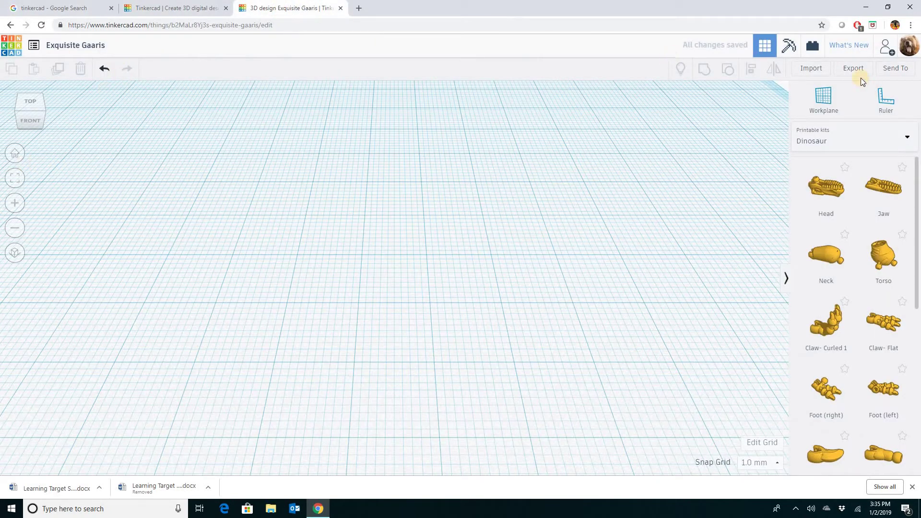